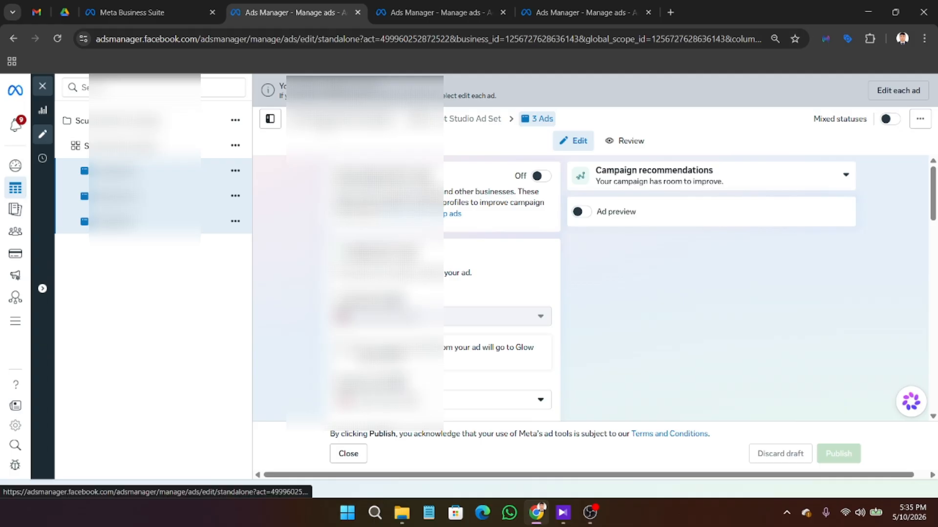
Step: Open the campaign's settings and review its budget, budget scheduling, A/B test and special ad category sections
click(326, 120)
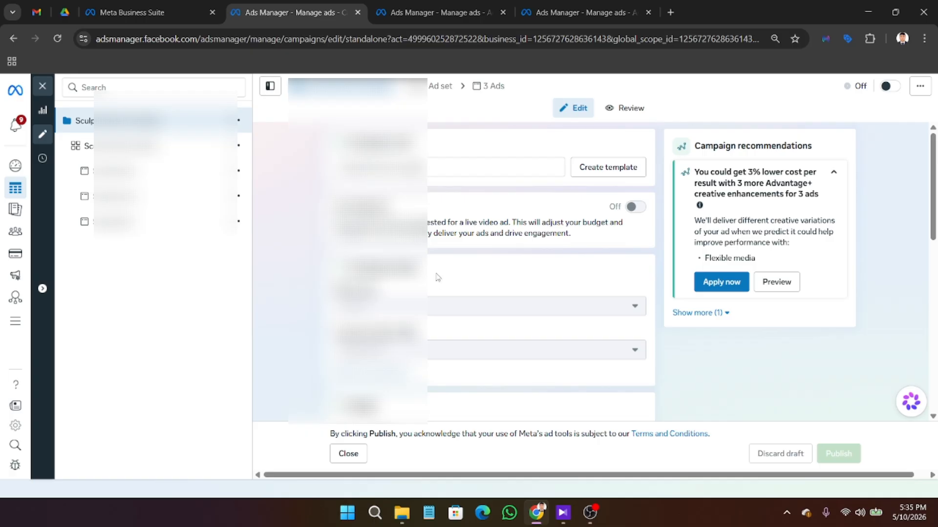
scroll(436, 277, down, 5)
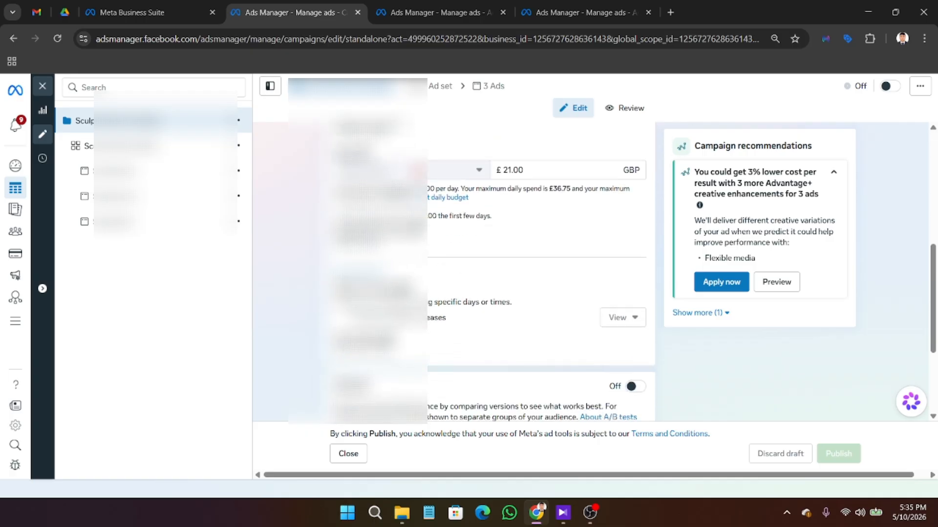
scroll(455, 274, up, 1)
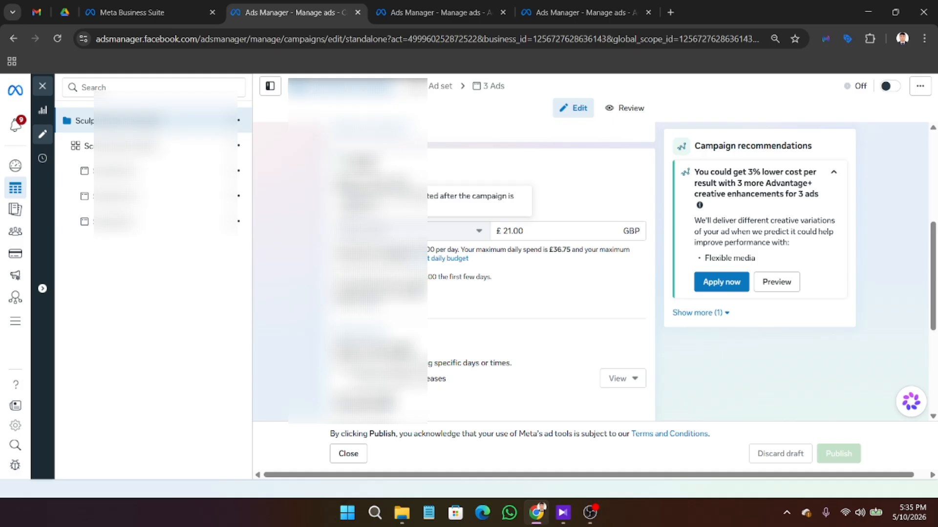
scroll(488, 273, down, 5)
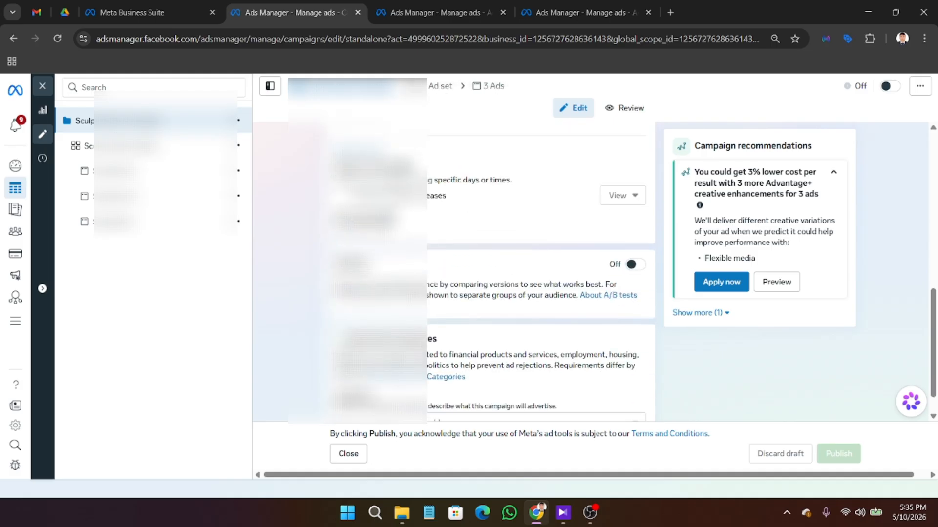
Step: Switch to the Sculpt Studio Ad Set and review its messaging destinations, performance goal, schedule and audience controls
click(435, 1)
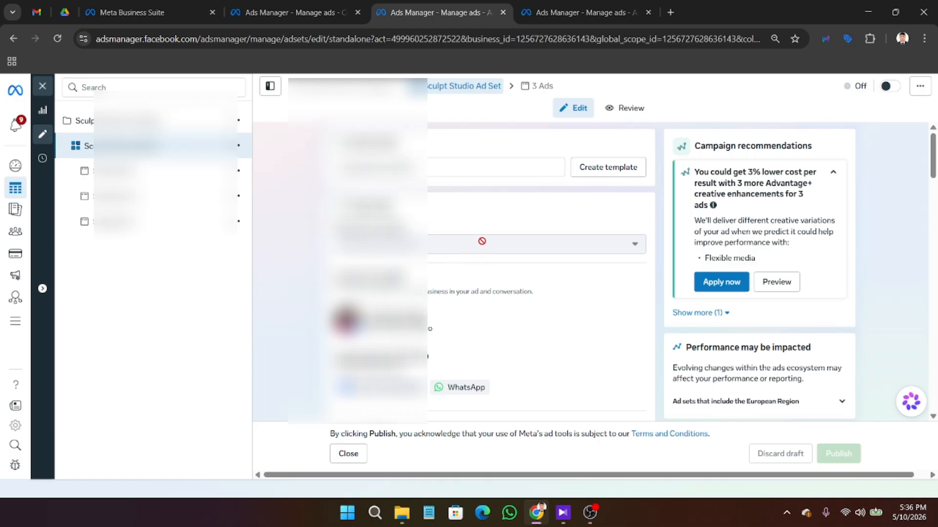
scroll(481, 241, down, 2)
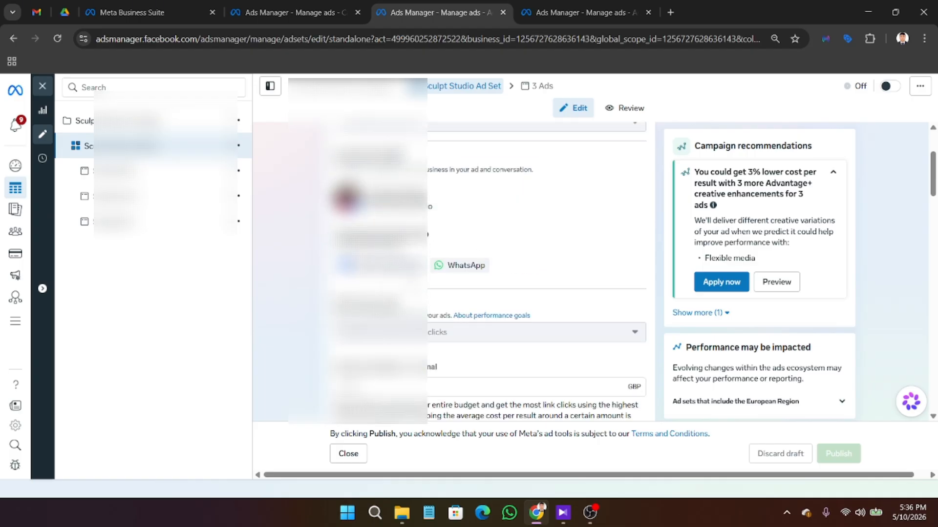
scroll(481, 291, down, 8)
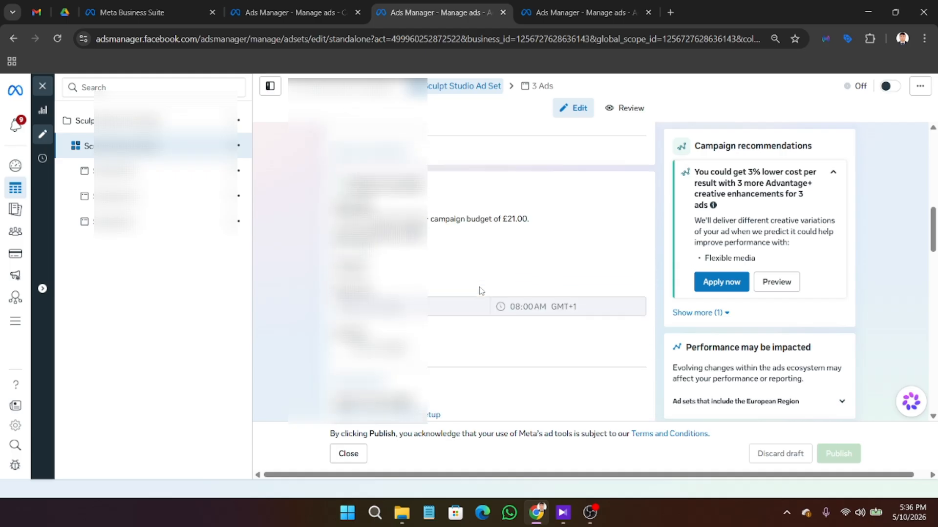
scroll(482, 291, down, 3)
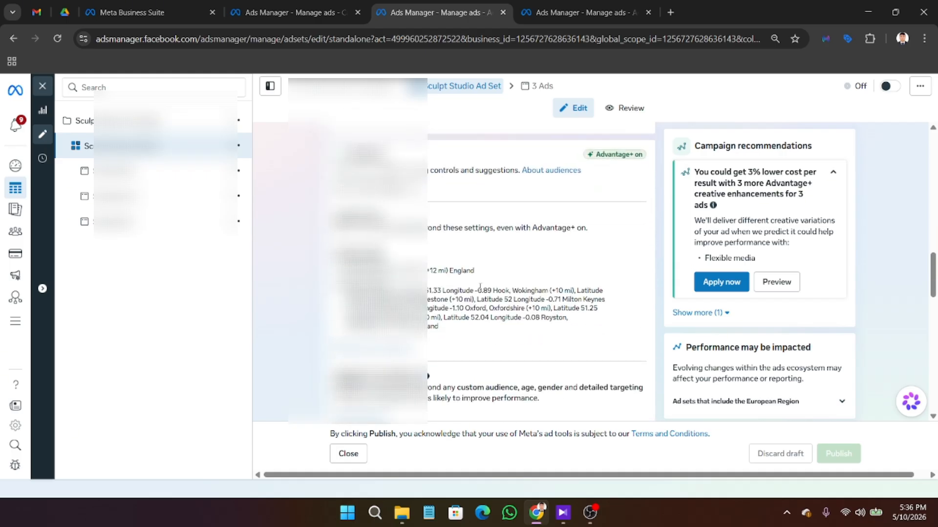
Step: Open the ad set's audience locations and expand the map to examine the targeted areas around London
click(492, 310)
scroll(687, 257, down, 1)
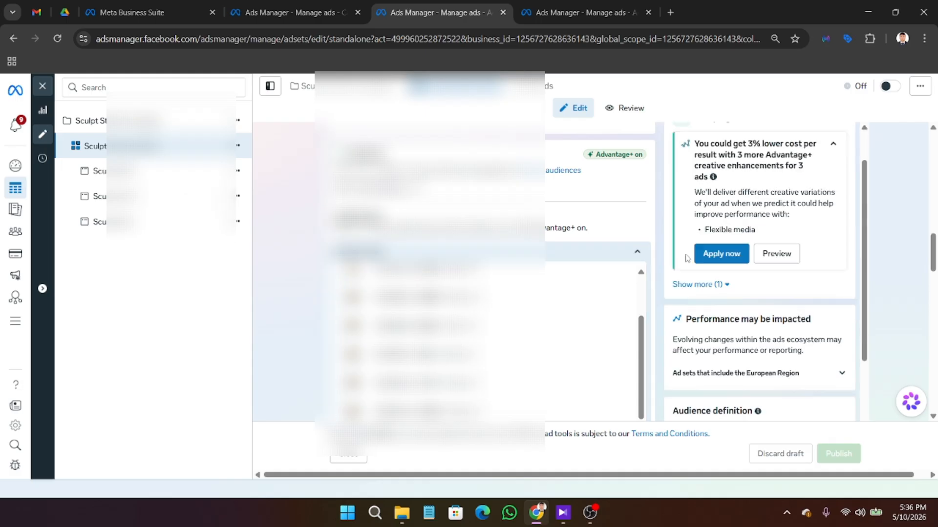
scroll(306, 252, down, 1)
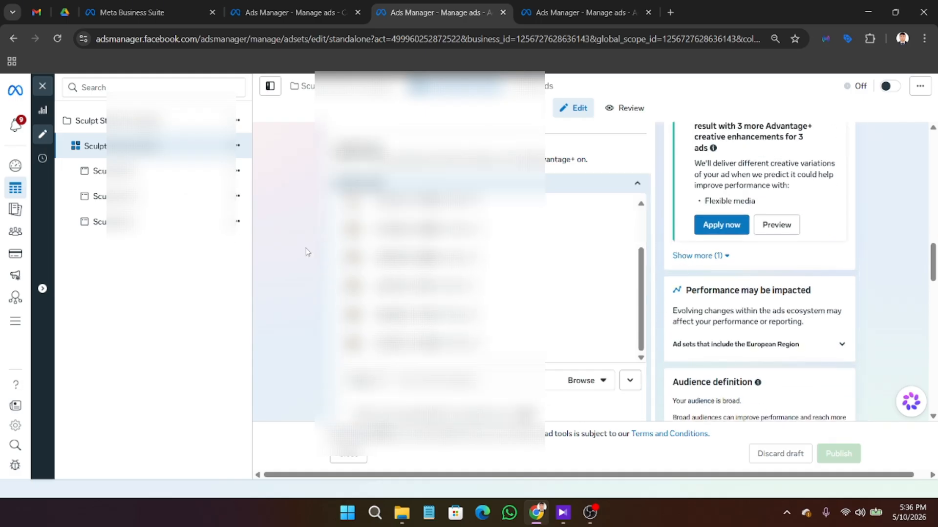
scroll(307, 252, down, 1)
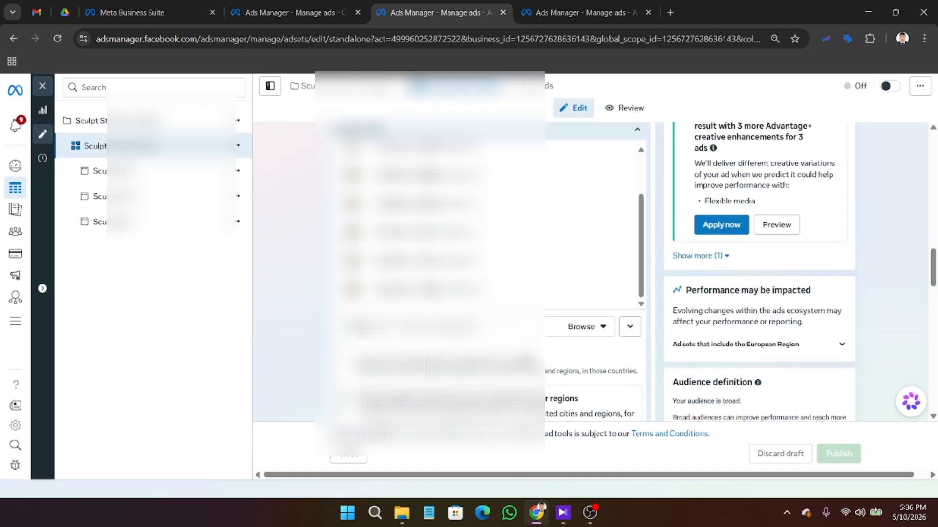
click(630, 326)
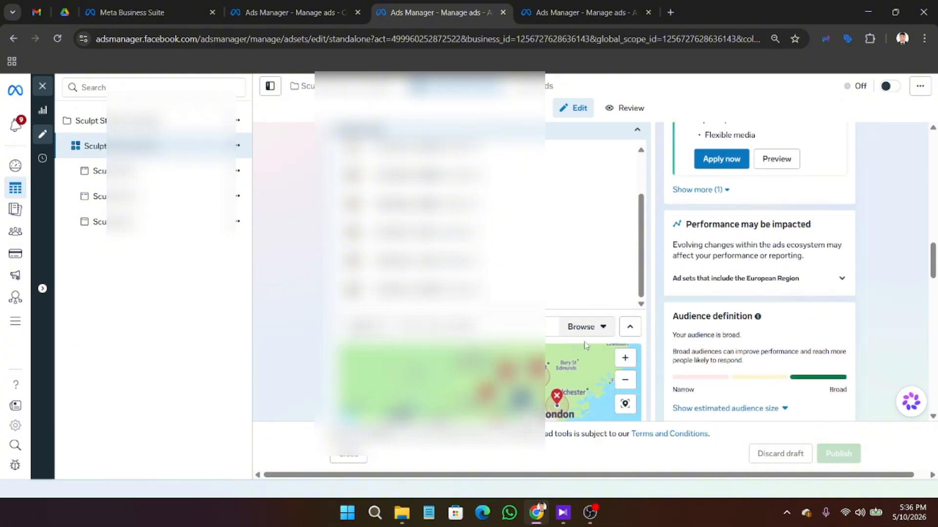
scroll(745, 270, down, 3)
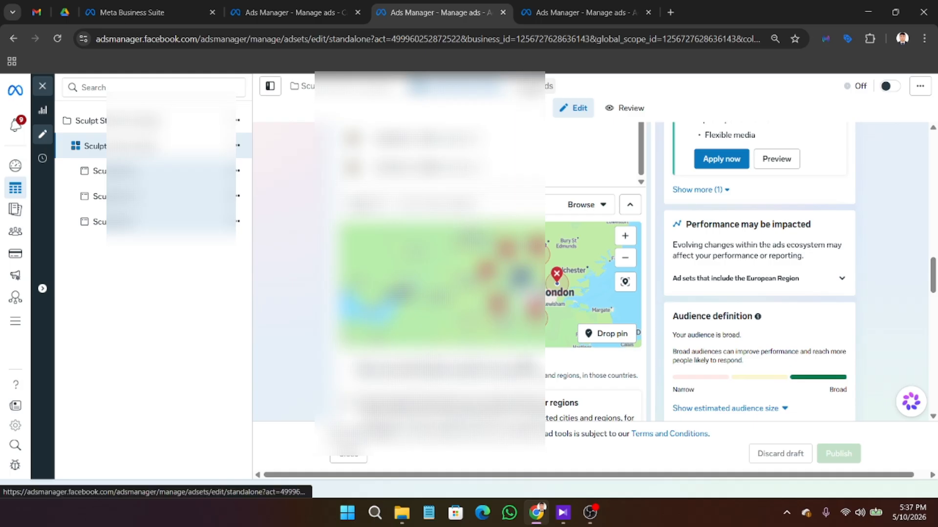
Step: Open the campaign's ads, turn on the ad preview and view the feed previews of Ad-3
click(535, 87)
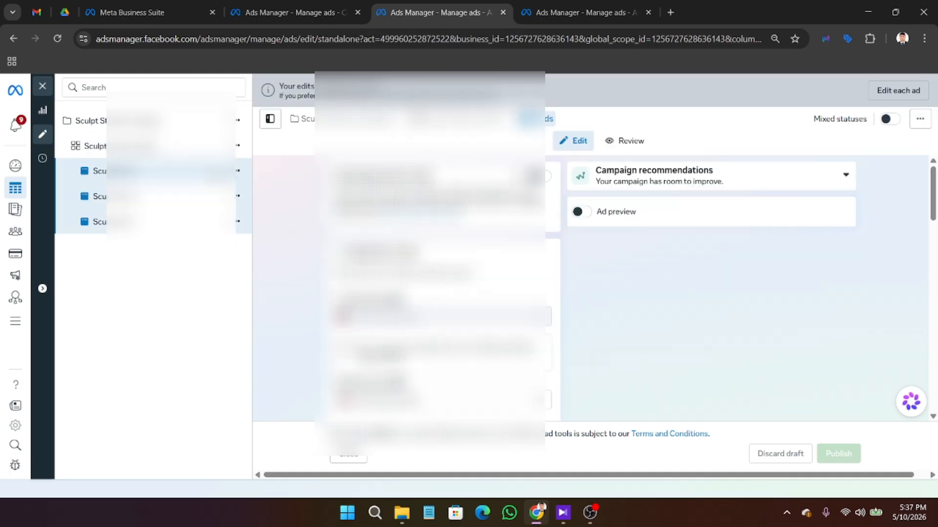
click(581, 212)
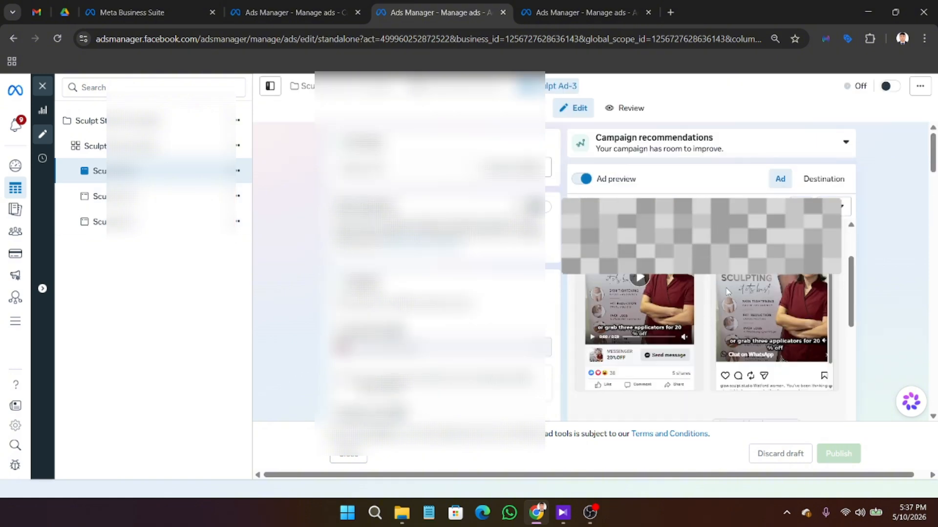
scroll(726, 292, down, 3)
scroll(726, 292, up, 1)
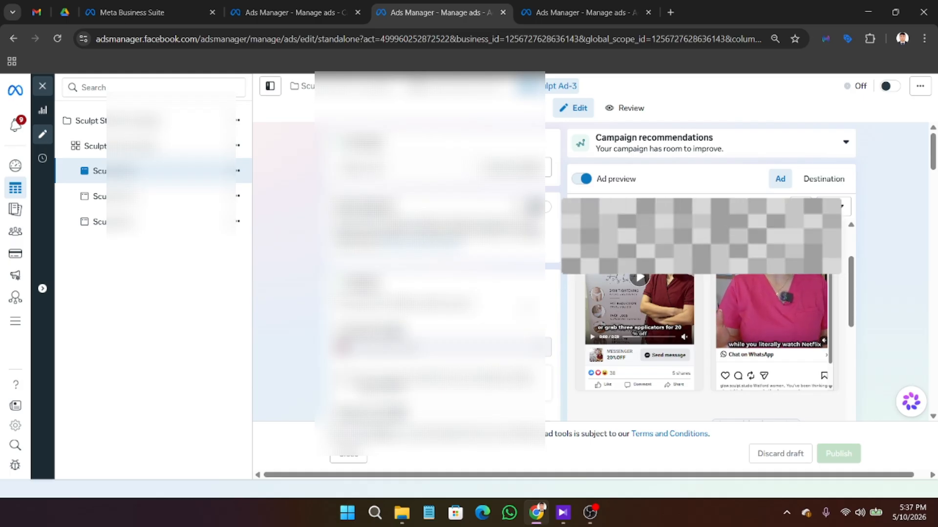
Step: Review Ad-3's setup, creative and text fields alongside its ad preview
scroll(574, 276, down, 3)
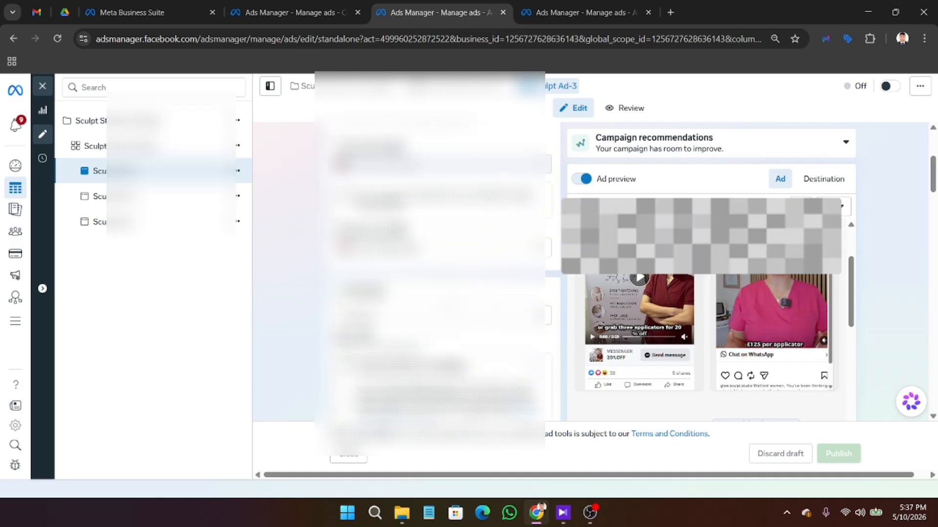
scroll(430, 268, down, 3)
scroll(430, 269, down, 5)
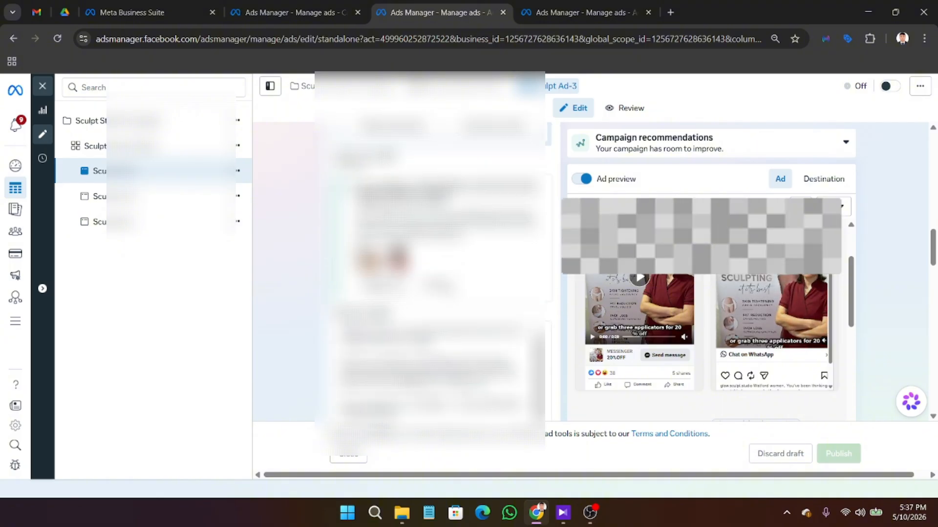
scroll(430, 269, up, 1)
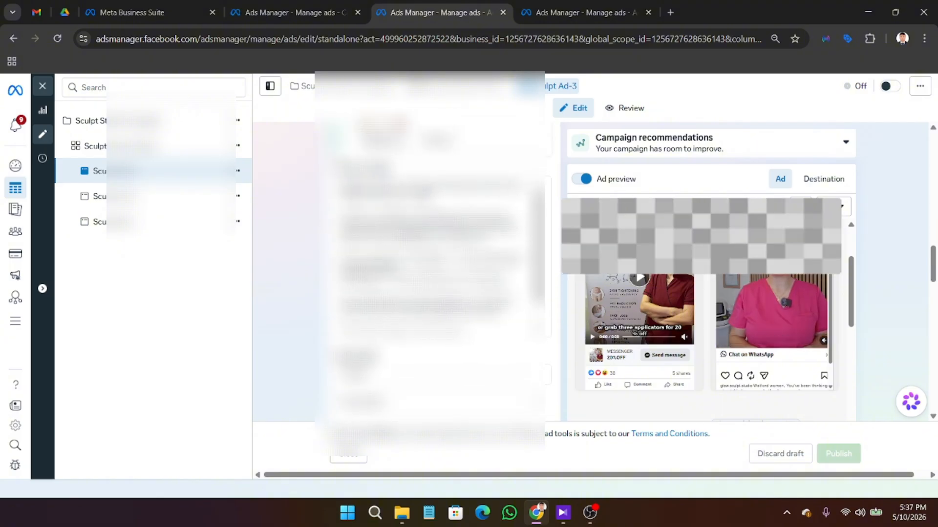
scroll(430, 268, up, 1)
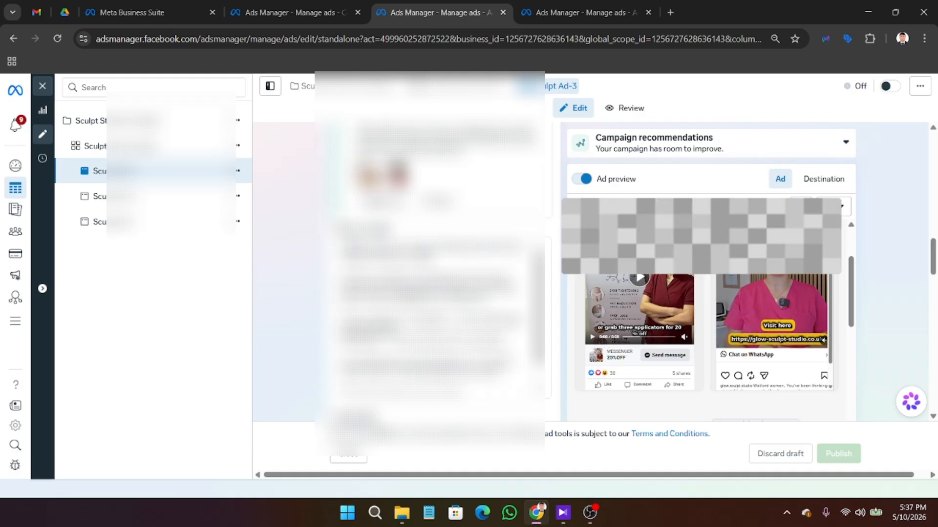
scroll(635, 342, down, 1)
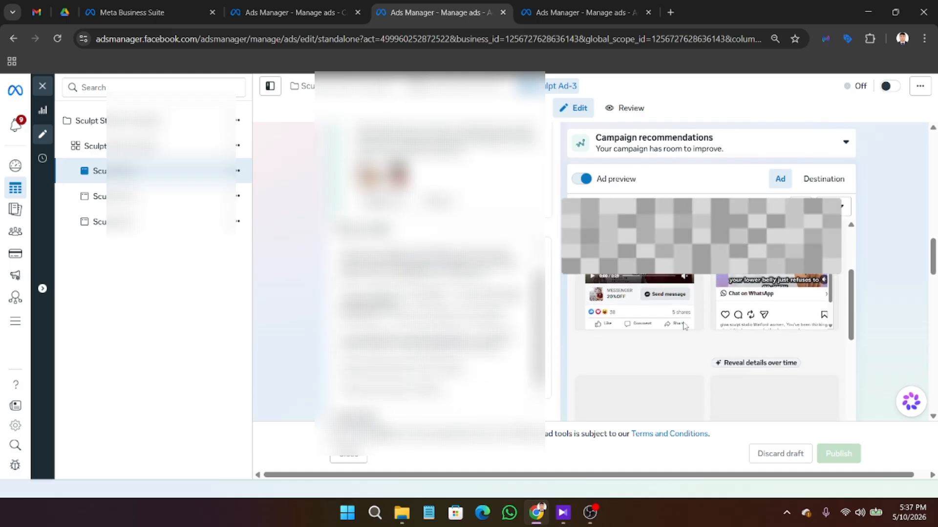
scroll(430, 293, down, 3)
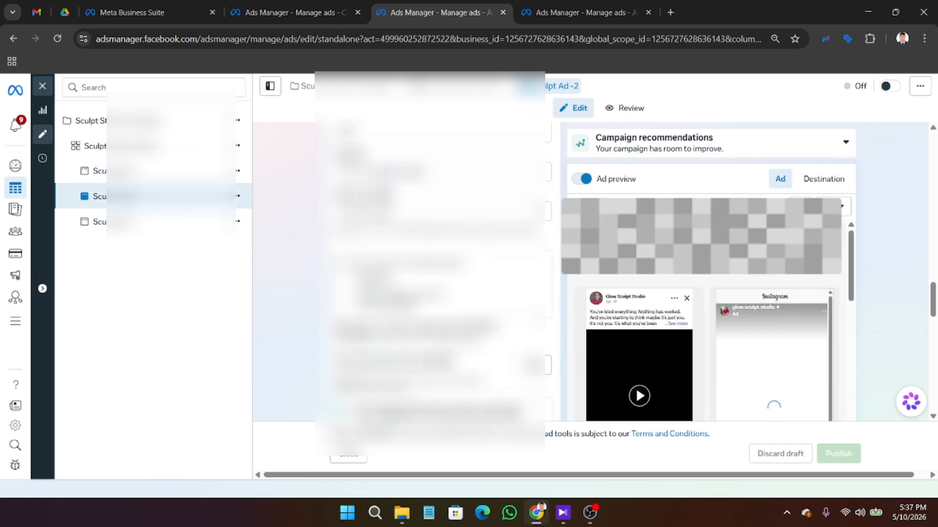
Step: Review the settings and feed previews of Ad-2 and Ad-1
scroll(650, 318, down, 2)
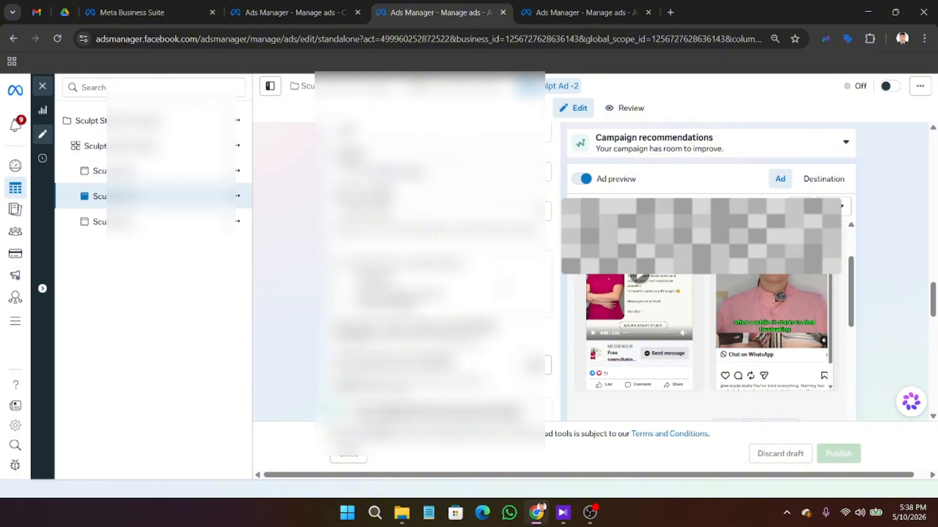
scroll(440, 283, down, 2)
scroll(439, 283, down, 7)
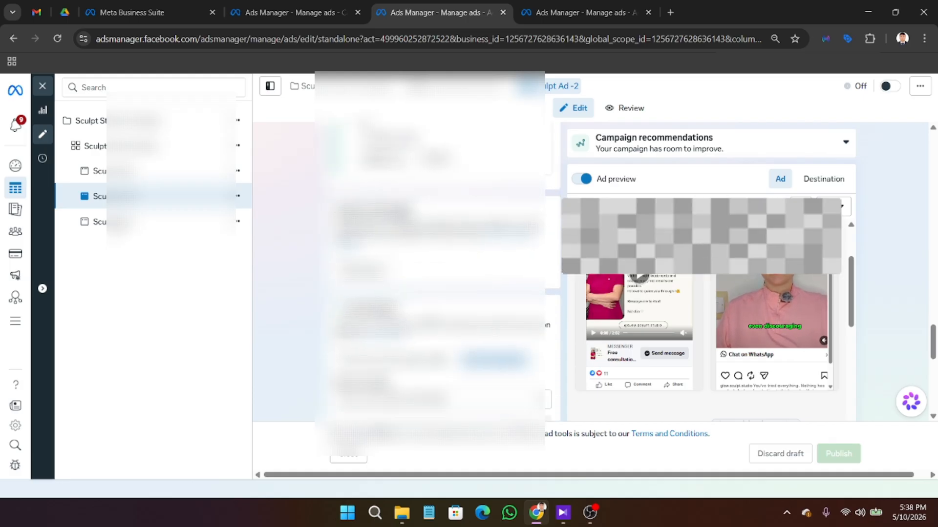
click(147, 221)
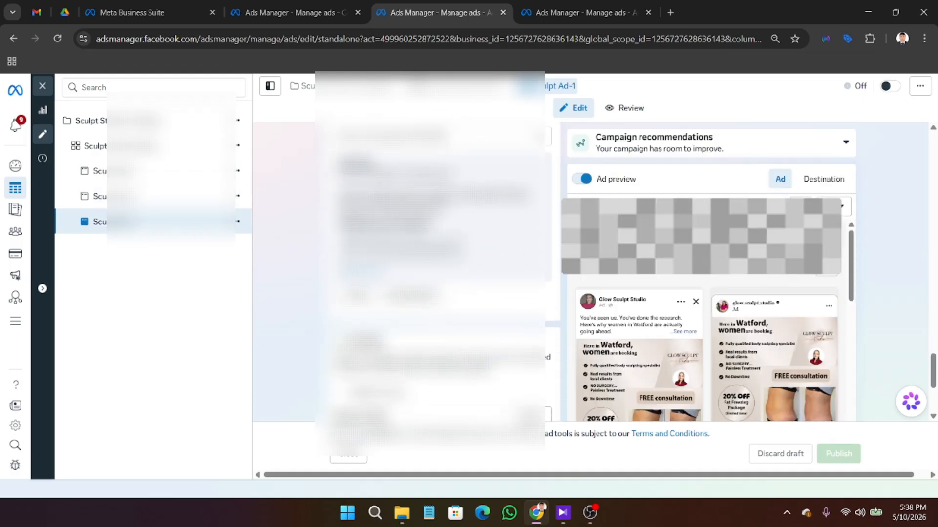
scroll(895, 291, down, 2)
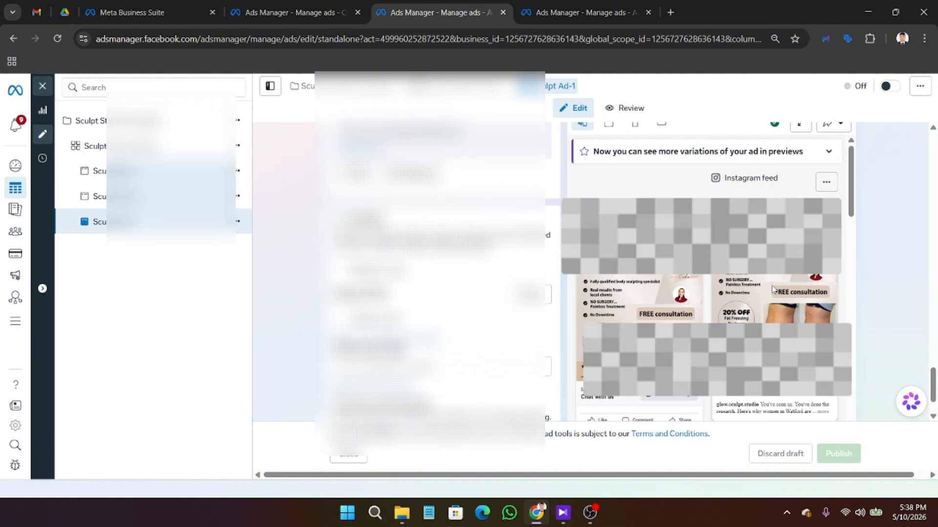
Step: Switch to Events Manager and examine the PageView, PhoneCallClick and Contact events in the dth dataset
click(586, 12)
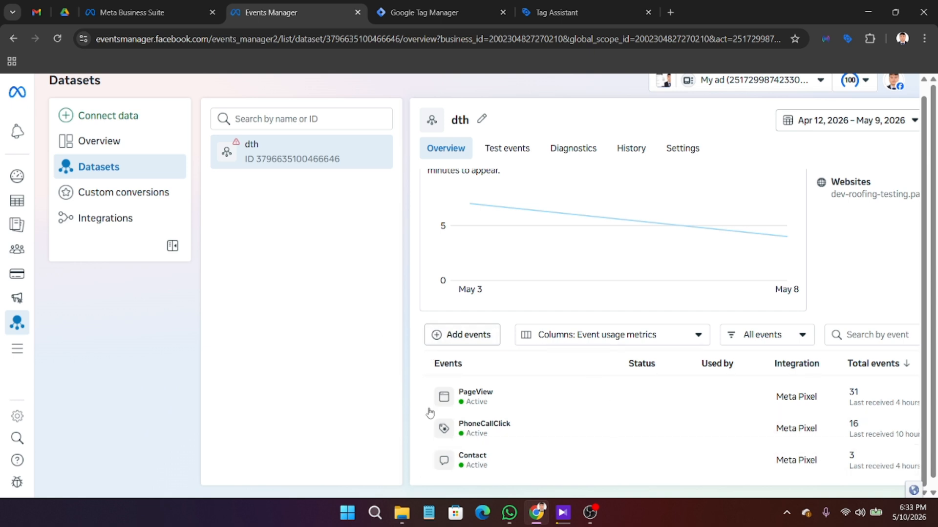
drag(508, 384, 529, 473)
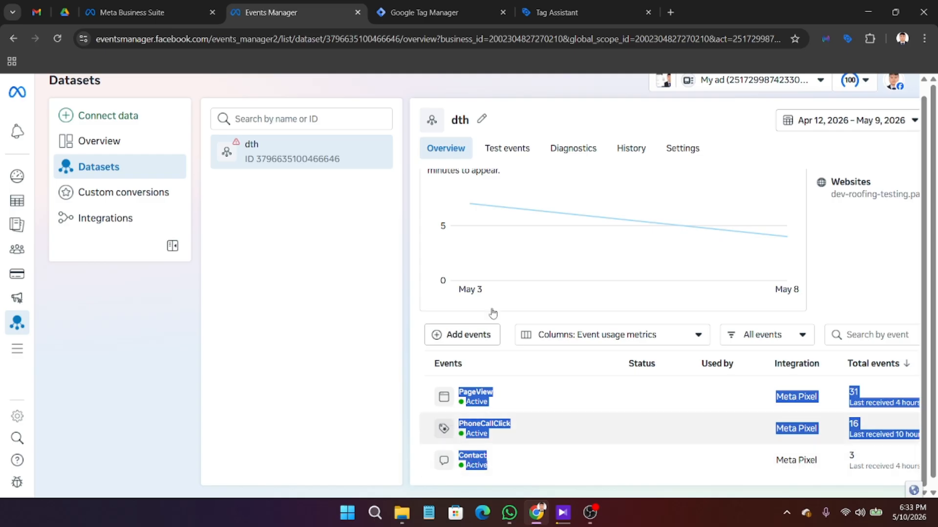
Step: Switch to the Roofing container in Google Tag Manager and review its tags and triggers
click(407, 5)
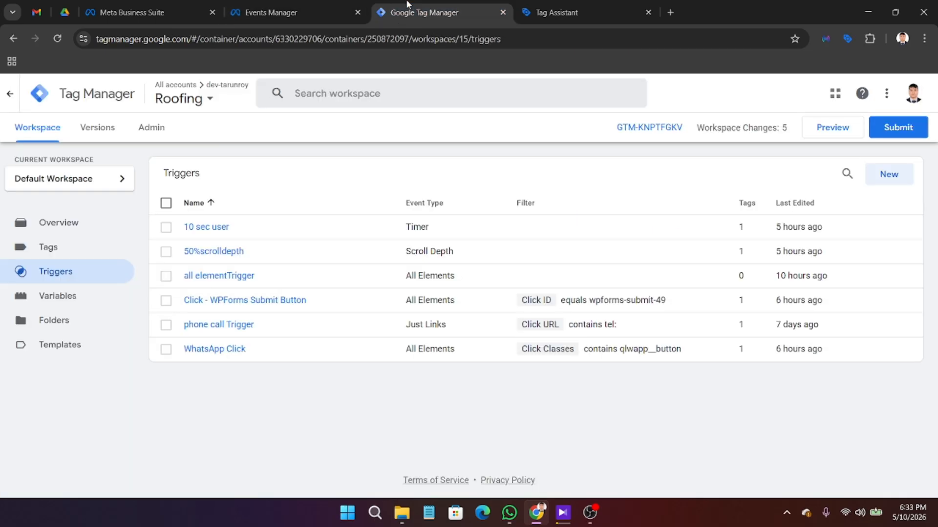
click(68, 247)
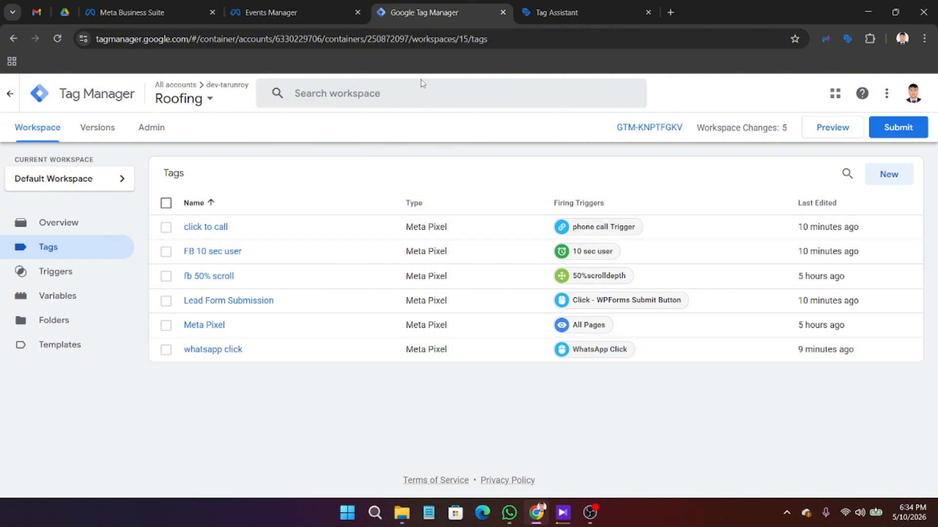
click(54, 281)
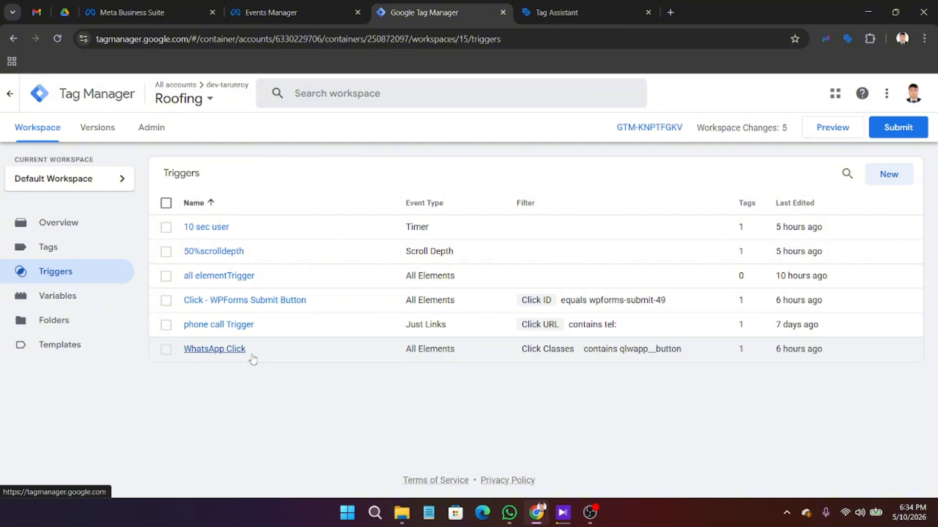
click(56, 248)
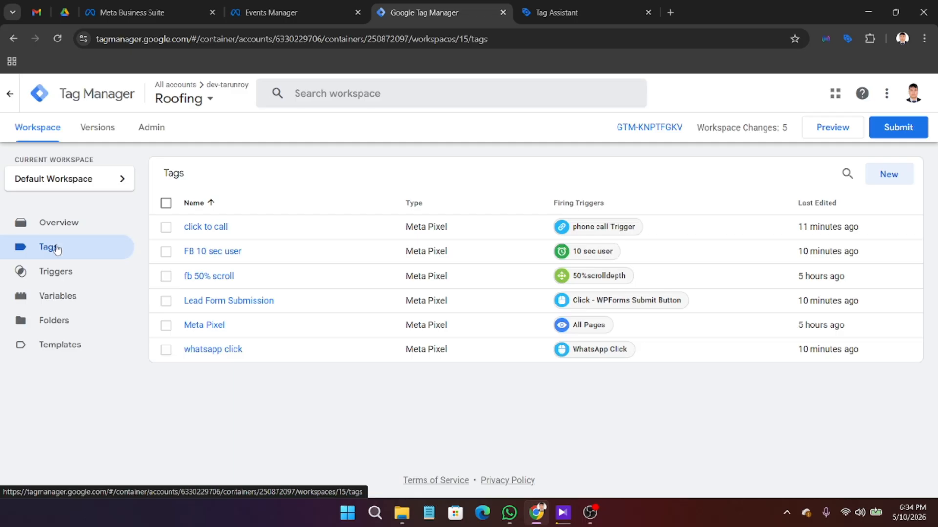
click(835, 130)
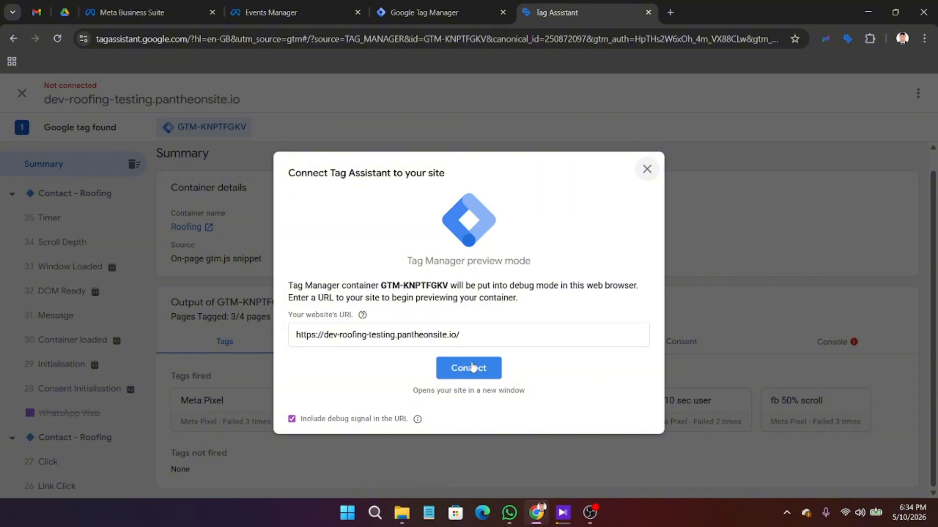
click(473, 366)
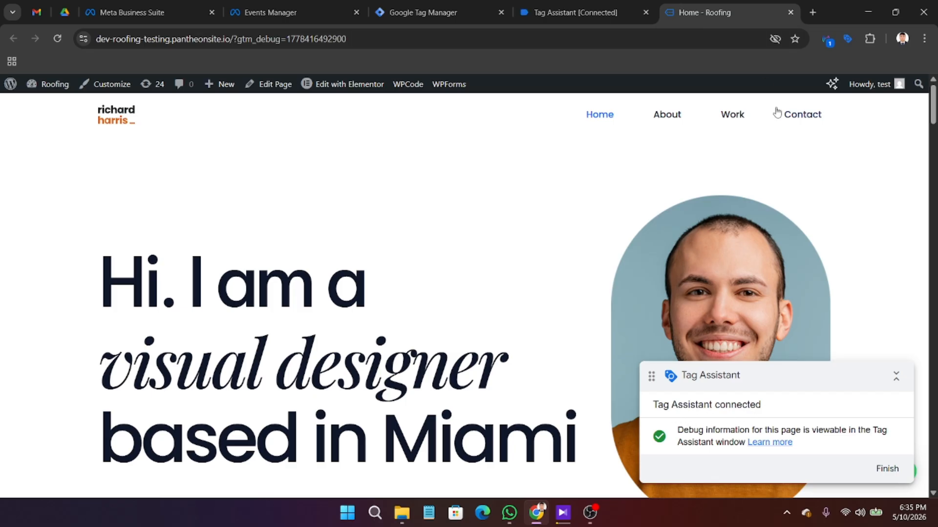
click(802, 121)
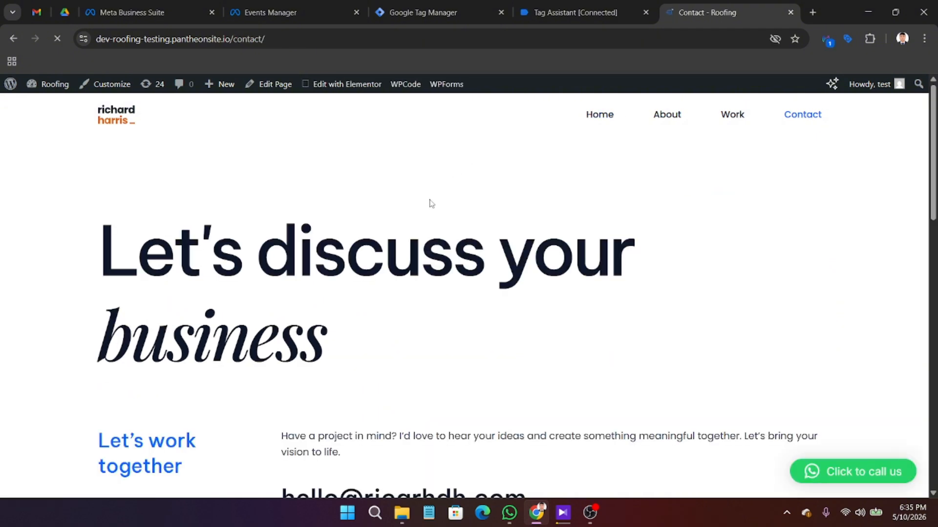
Step: Fill in the Drop a mail form with the contact's full name, e-mail address and the message "demo", and submit it
scroll(431, 210, down, 12)
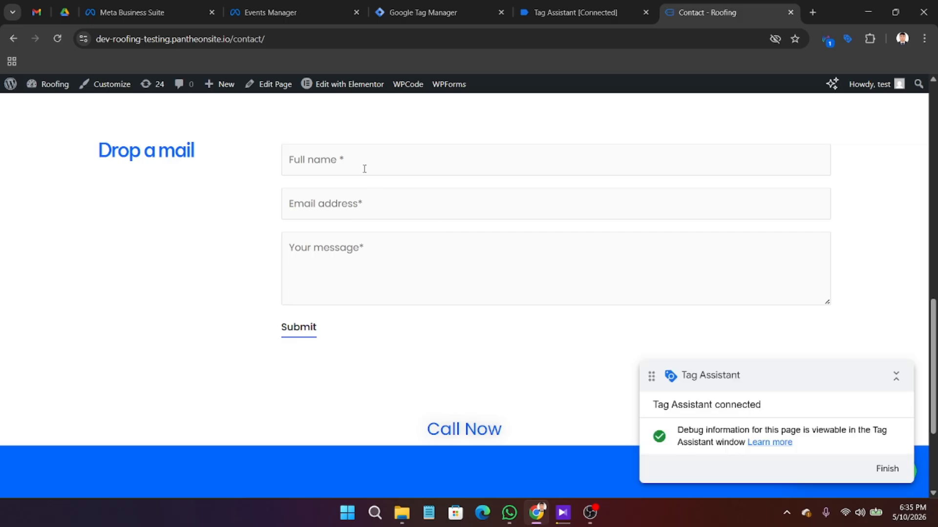
click(355, 168)
click(357, 195)
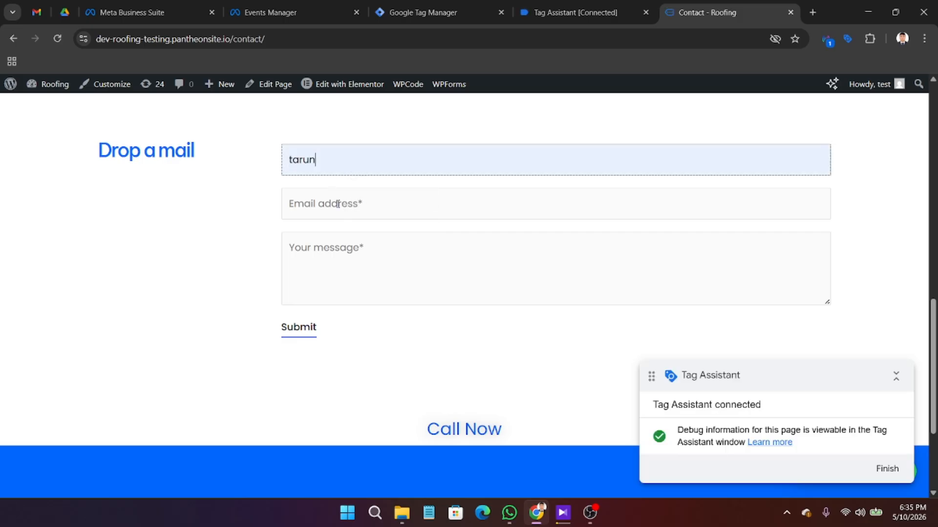
click(383, 215)
click(410, 239)
click(351, 245)
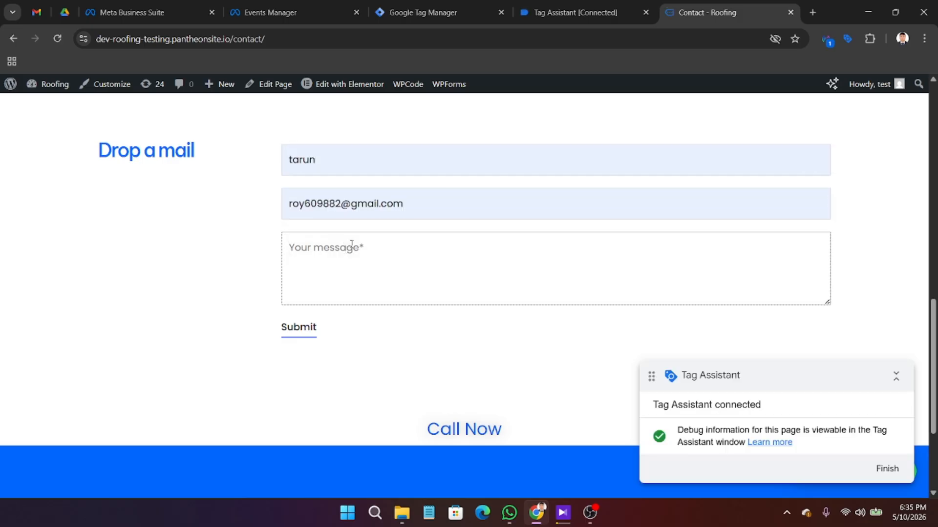
text(demo)
click(297, 336)
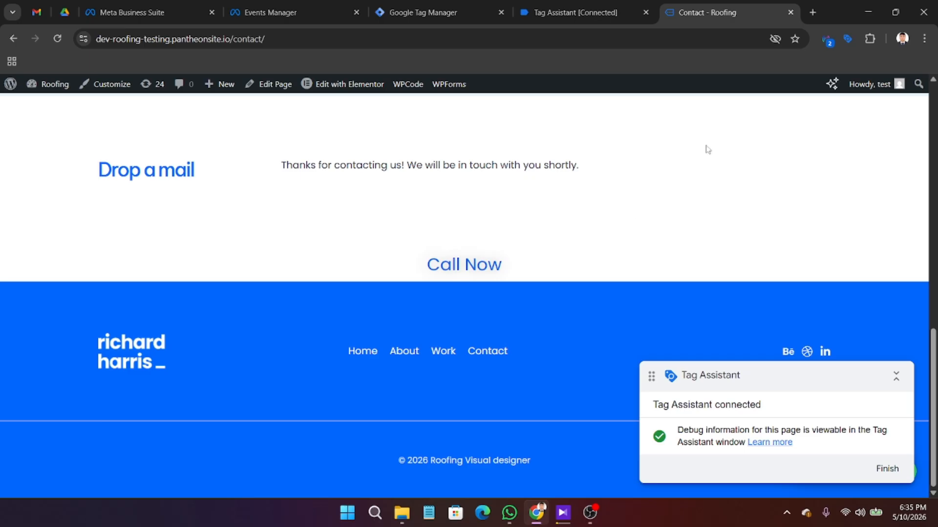
Step: Trigger the Call Now link and the WhatsApp chat button on the Contact page, closing the WhatsApp Web page that opens
click(459, 269)
click(626, 162)
click(916, 477)
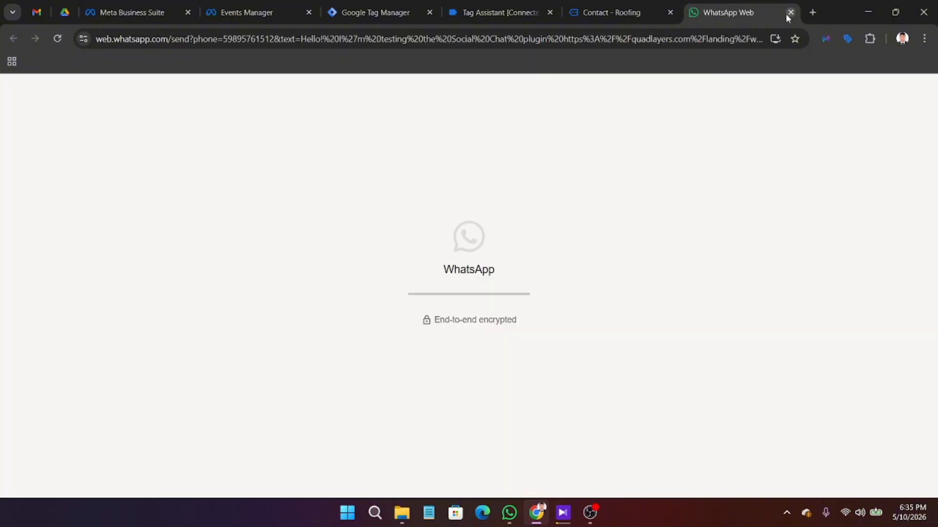
click(790, 12)
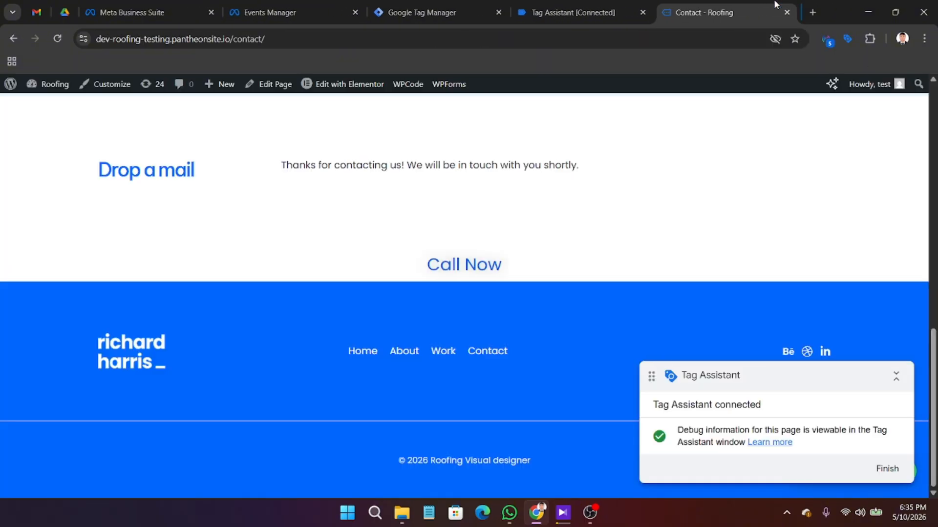
Step: Switch to Tag Assistant, dismiss the connection notice and examine the fired tags in the container summary
scroll(495, 208, up, 5)
scroll(495, 209, up, 8)
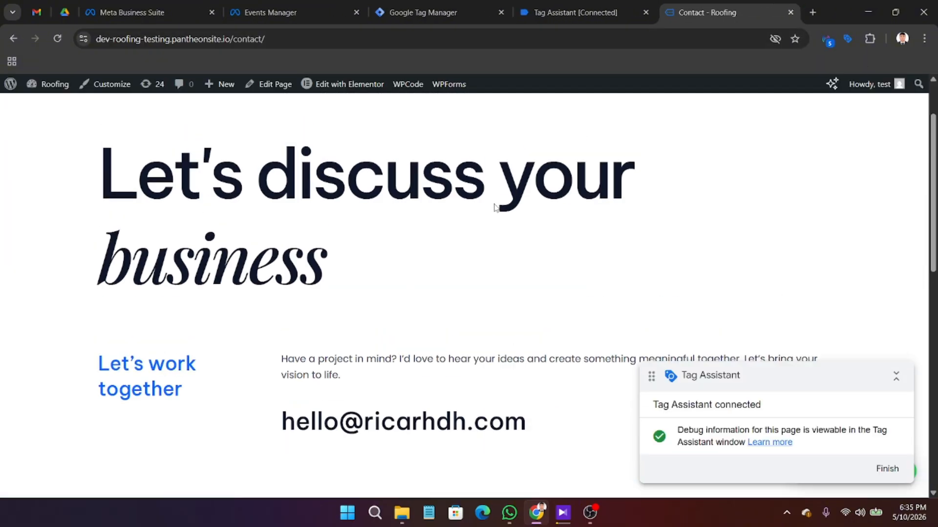
click(562, 14)
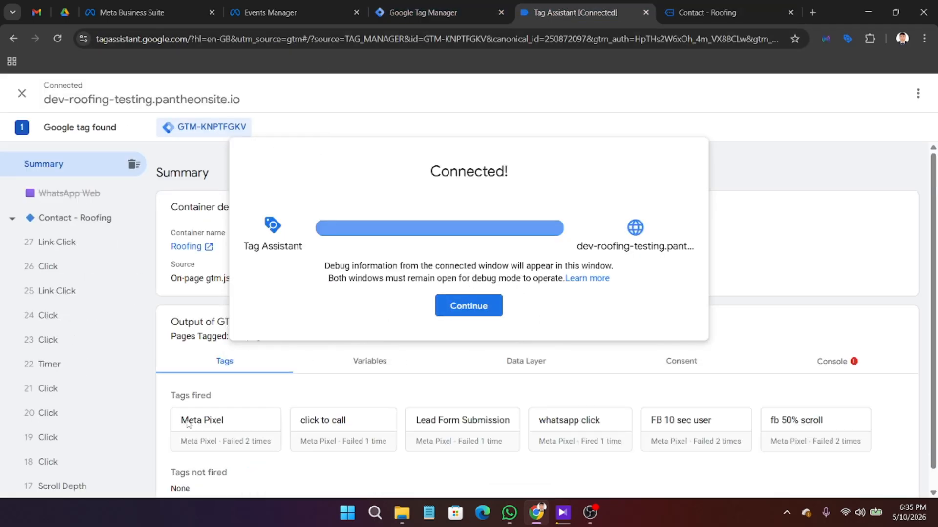
click(216, 406)
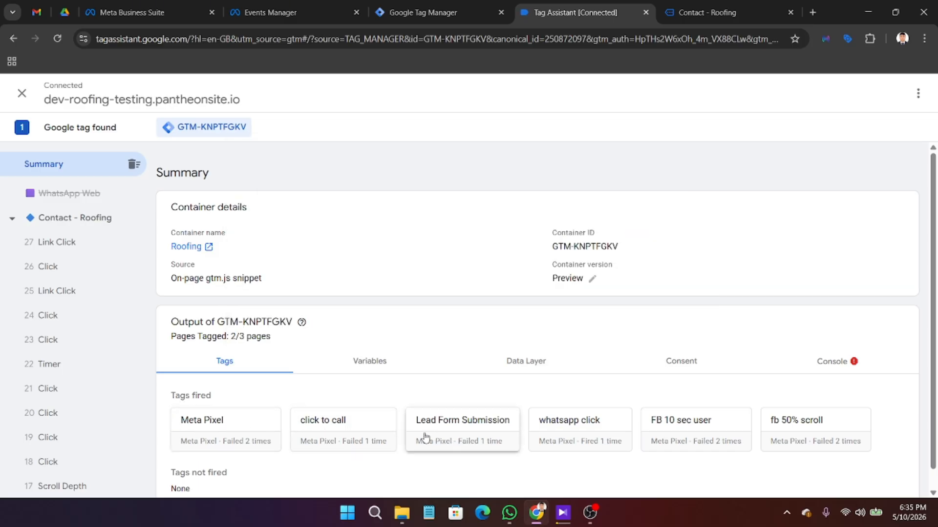